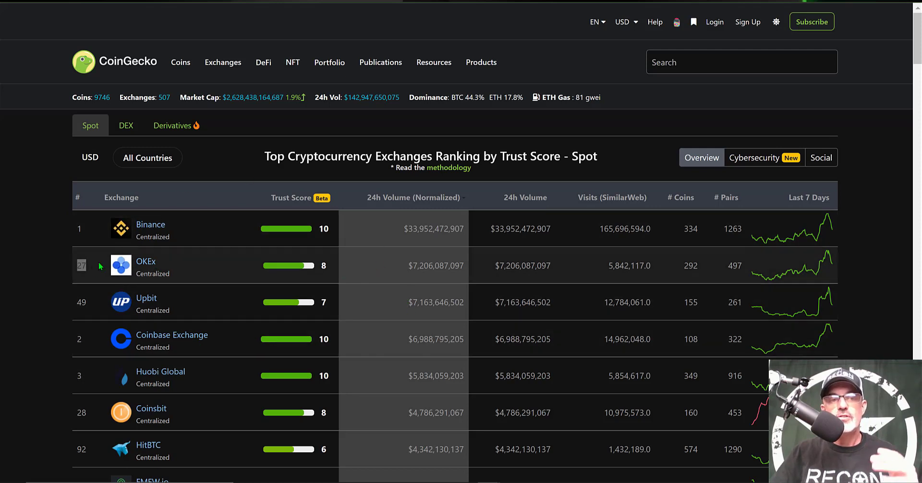
Switch to the OKEX BTC/USDT trading page and change from manual trading to the Spot grid trading bot
drag(83, 266, 87, 265)
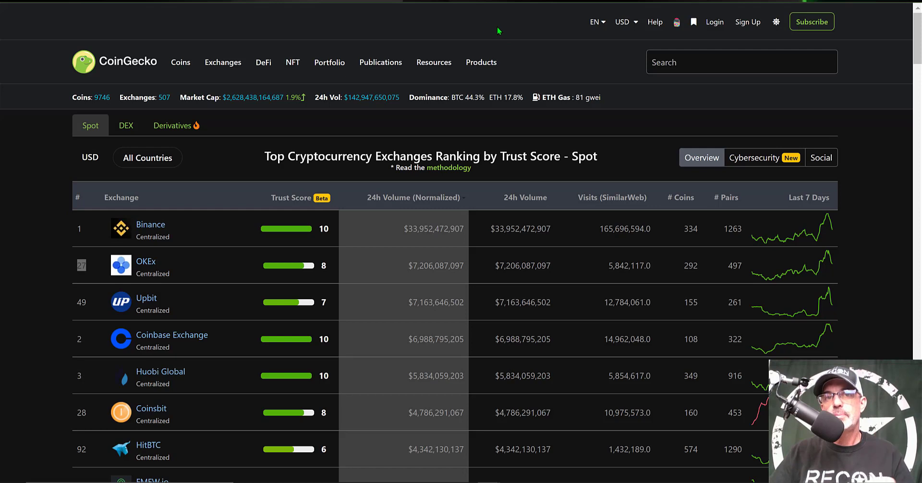
click(418, 2)
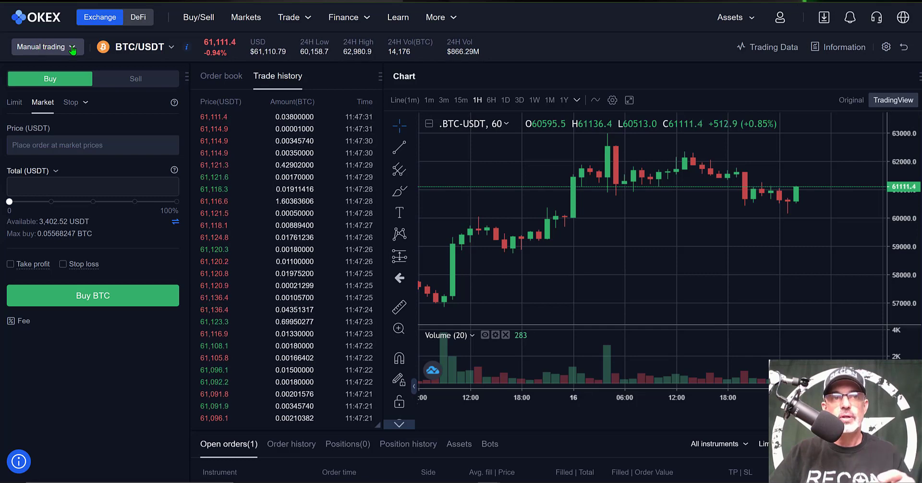
click(72, 49)
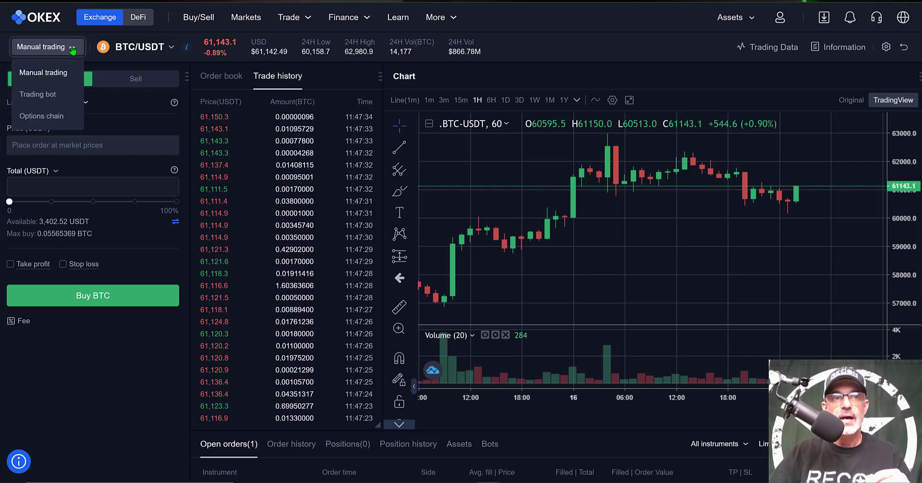
click(42, 96)
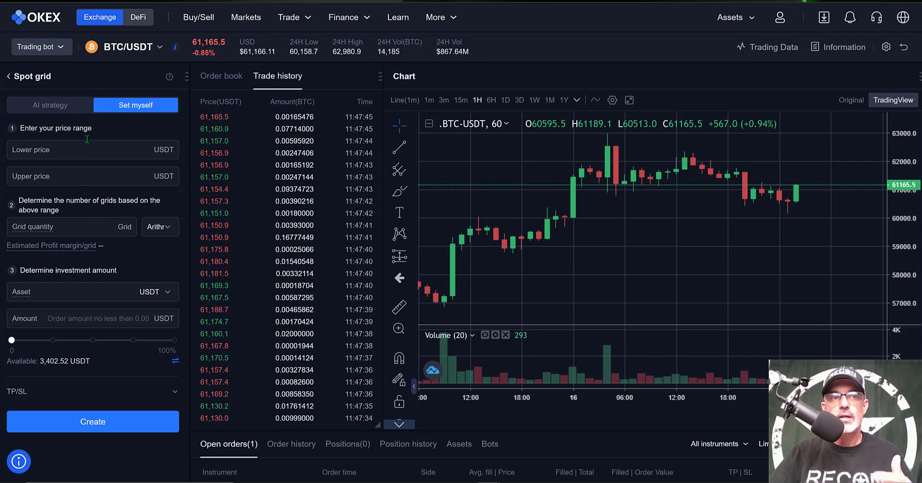
click(41, 78)
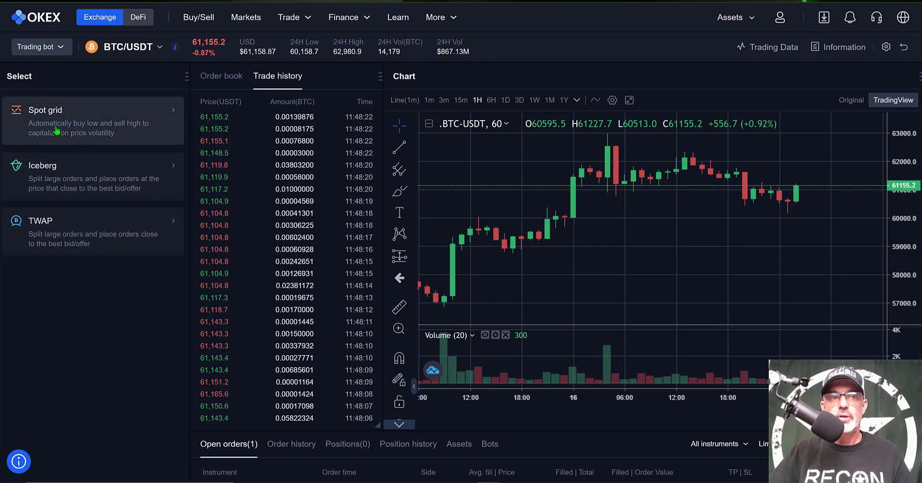
click(84, 123)
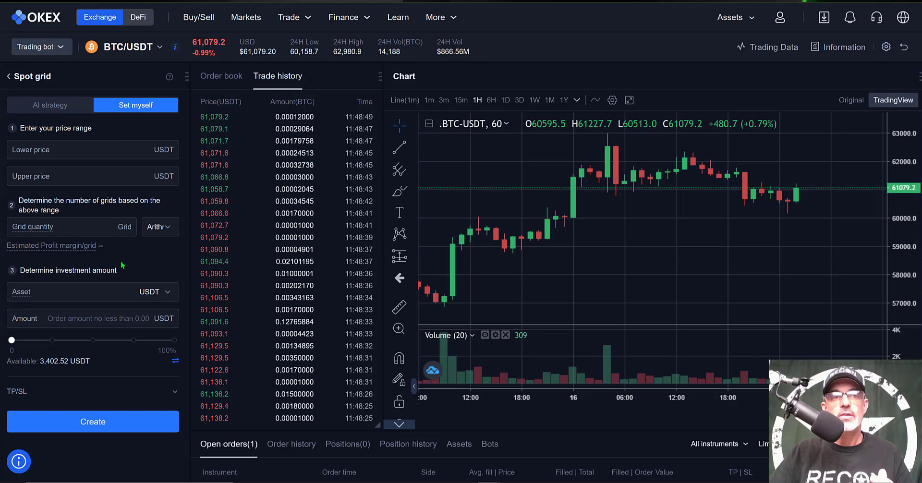
Set the spot grid's price range to a lower price of 56,000 and an upper price of 66,000 USDT
click(107, 150)
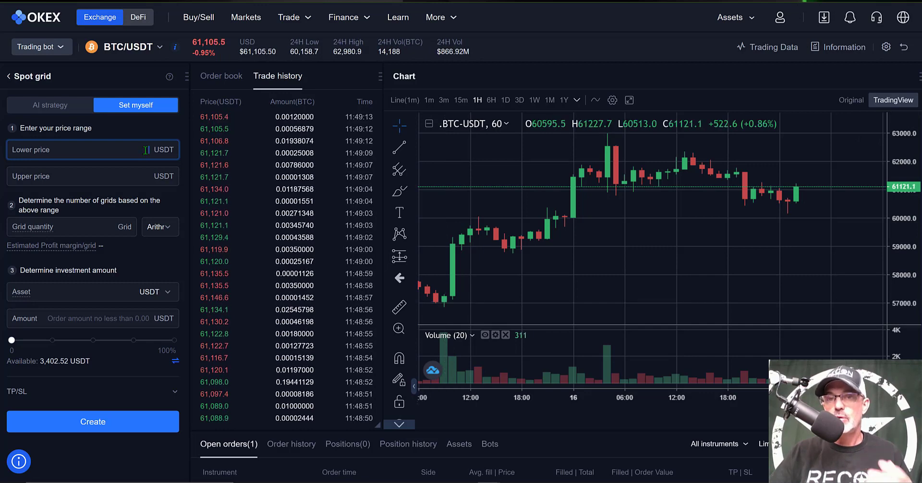
text(56)
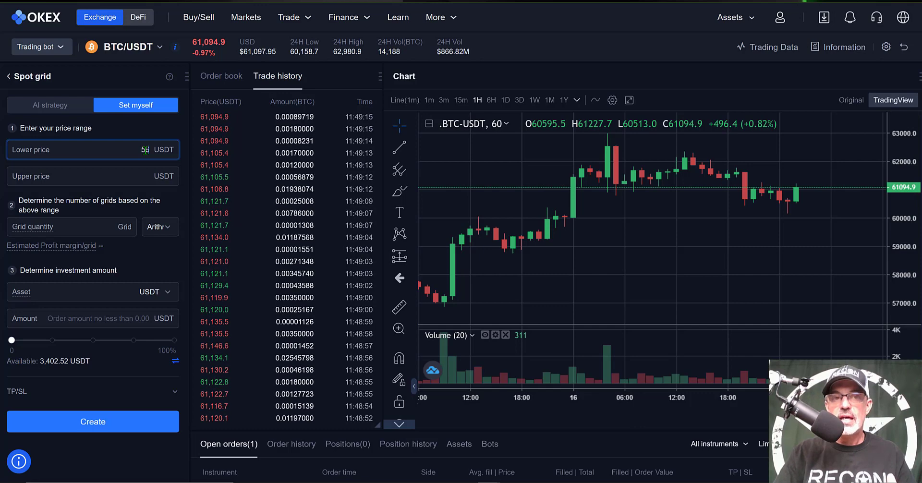
text(,000)
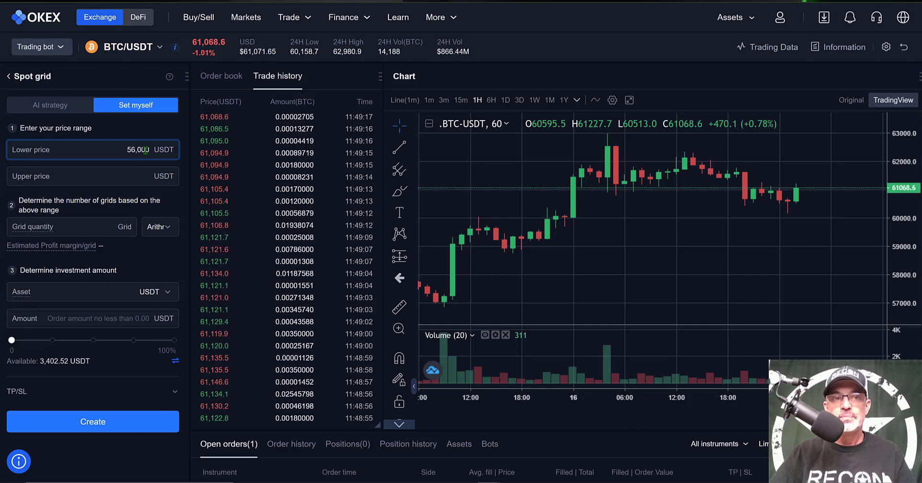
key(Tab)
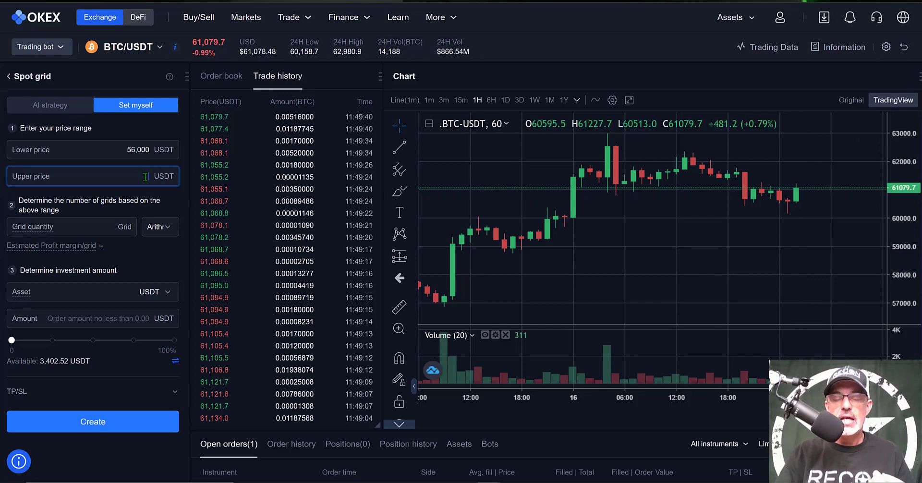
text(66,000)
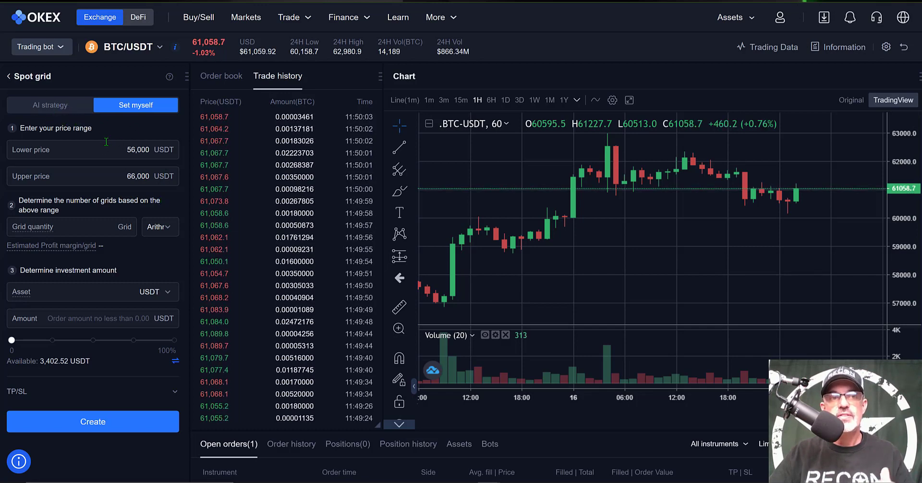
Review the AI strategy's backtested yield, price range and grid parameters, and return to the self-set parameters
click(45, 106)
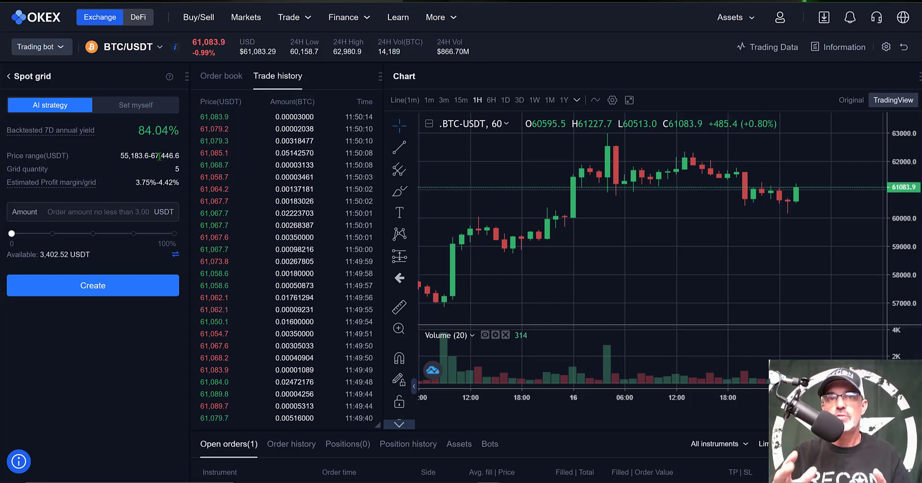
mouse_move(49, 136)
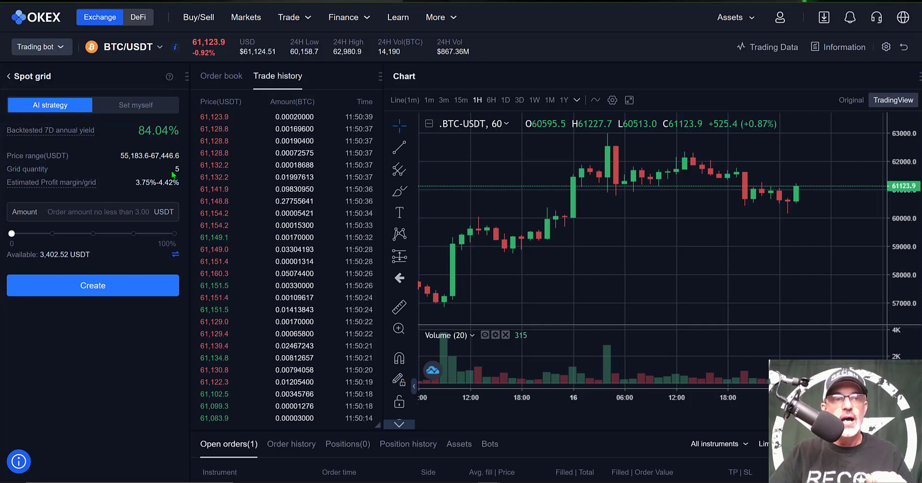
mouse_move(35, 187)
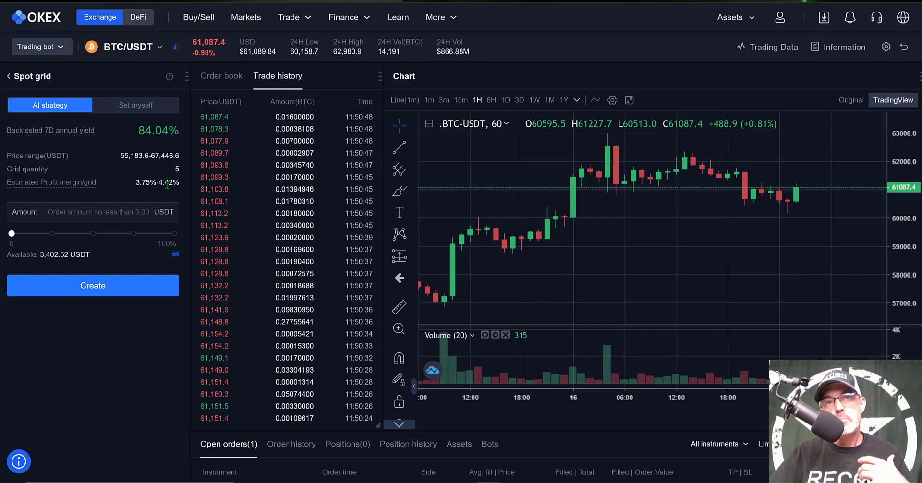
click(138, 108)
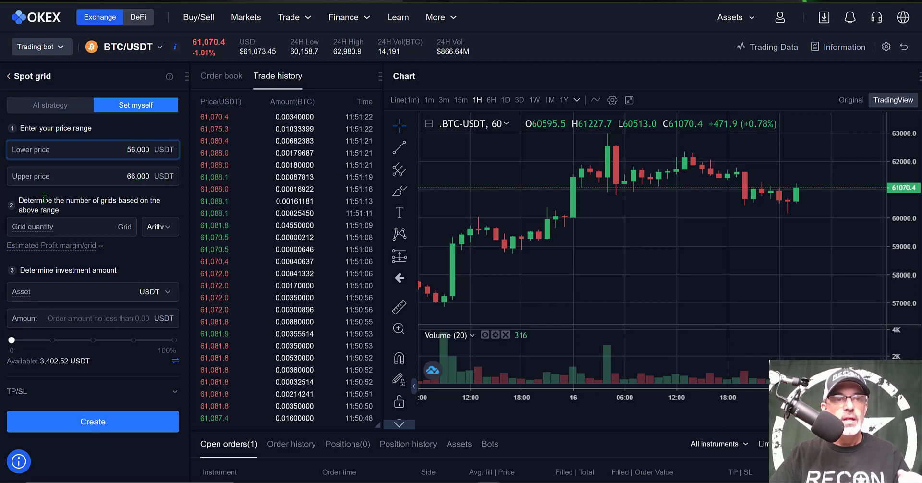
Try a grid quantity of 40, check its estimated profit margin per grid, and set the quantity to 20
mouse_move(47, 230)
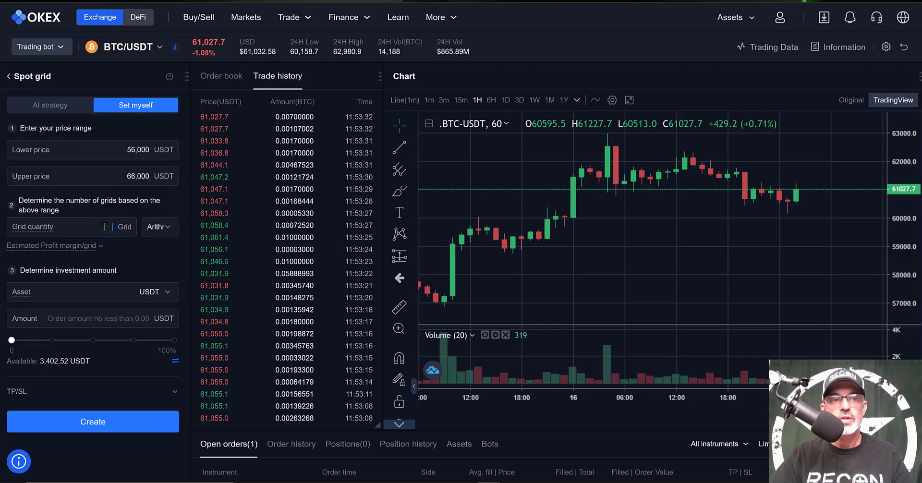
click(44, 231)
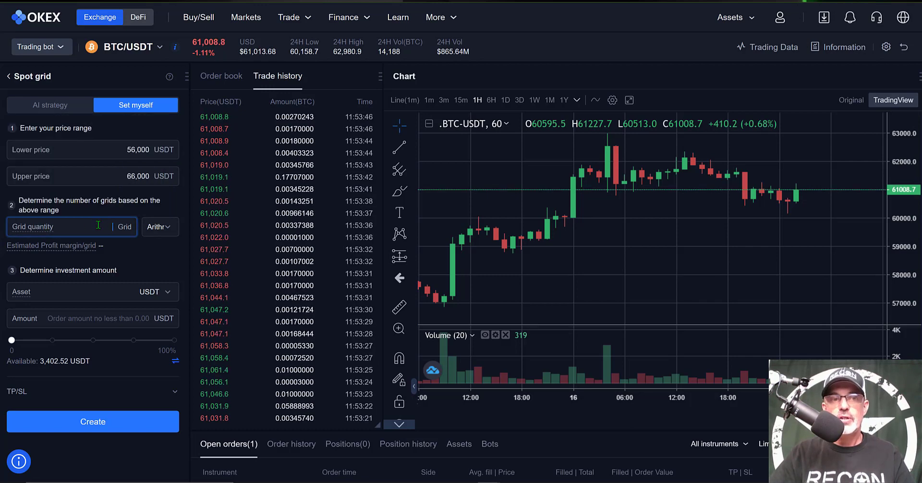
text(40)
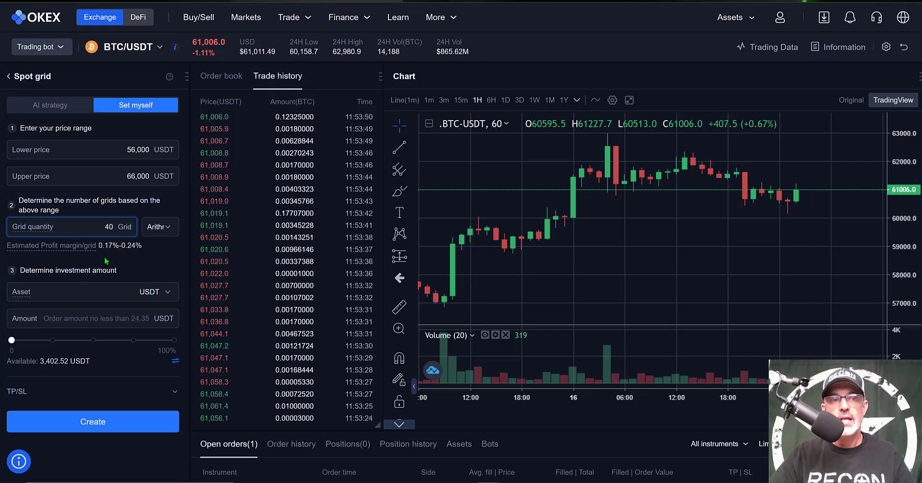
mouse_move(82, 250)
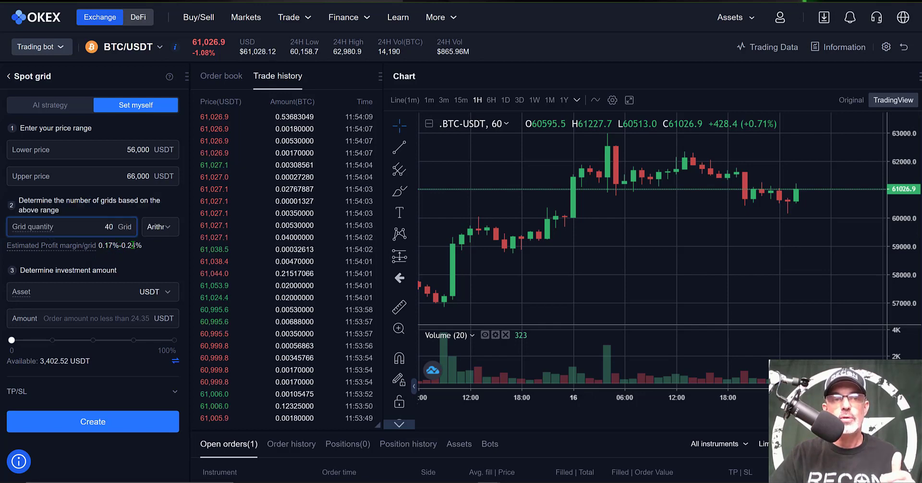
double_click(115, 225)
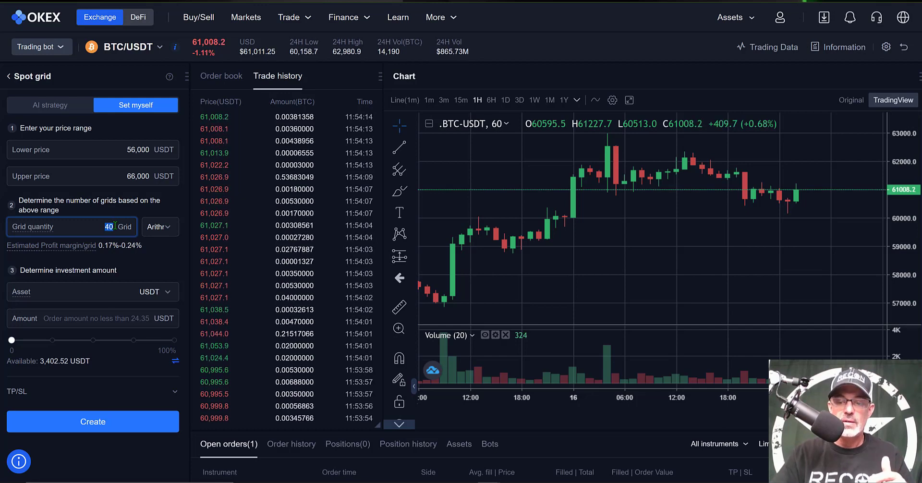
text(20)
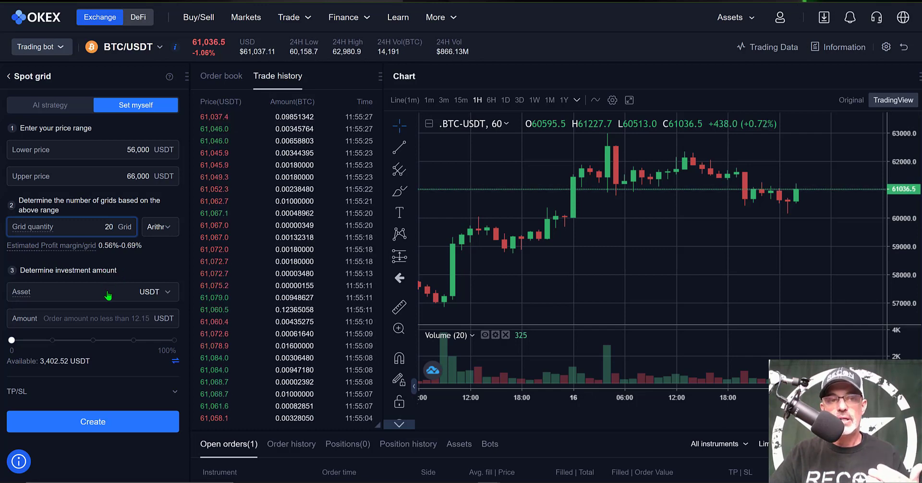
Review the investment asset choices, keep USDT, and set the investment amount to 500 USDT
click(48, 294)
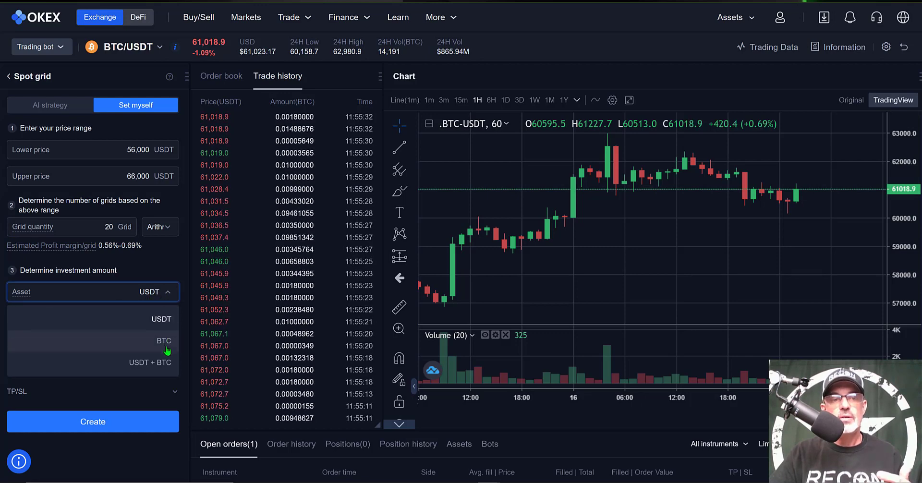
click(126, 294)
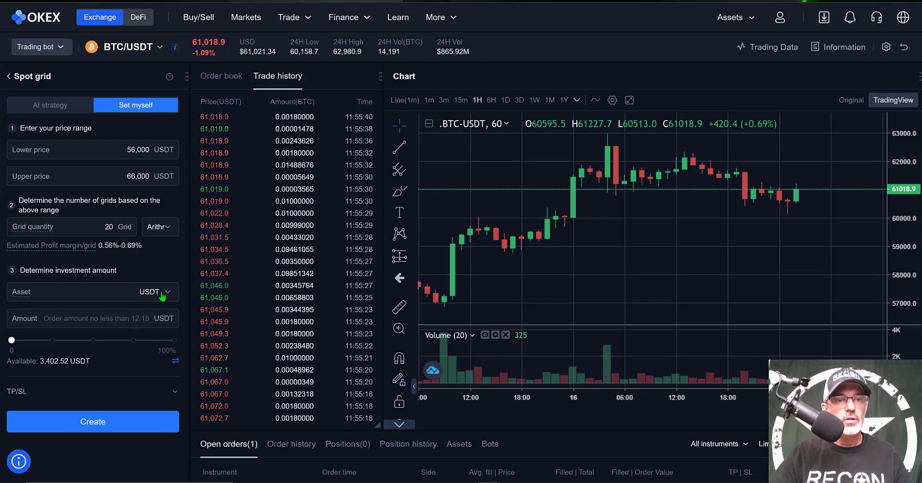
click(107, 320)
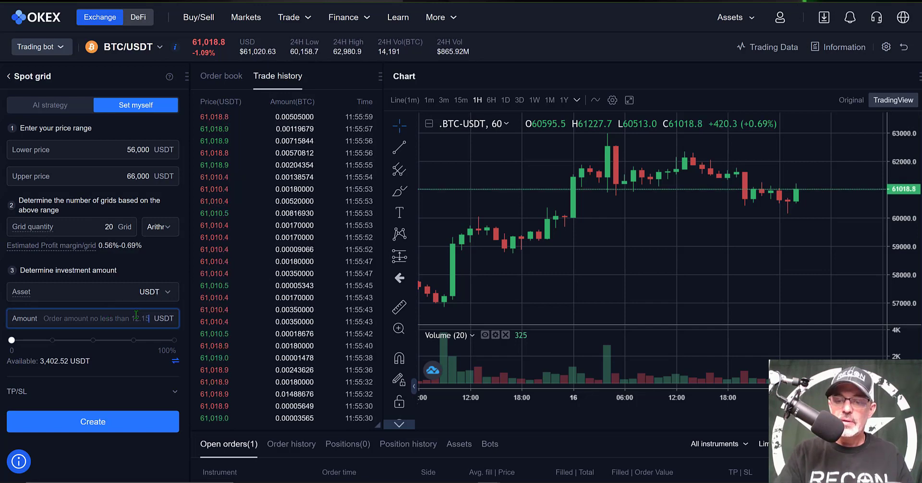
text(500)
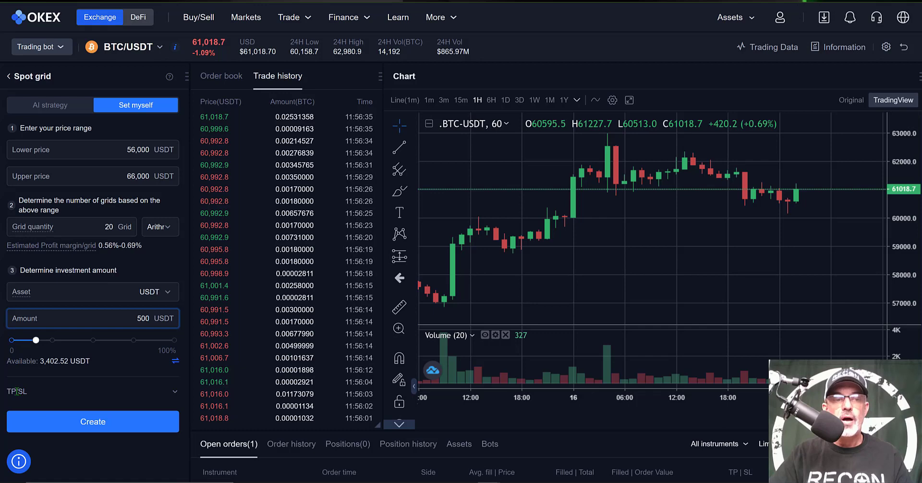
Read the explanations of the take profit and stop loss prices, leaving both empty
click(174, 393)
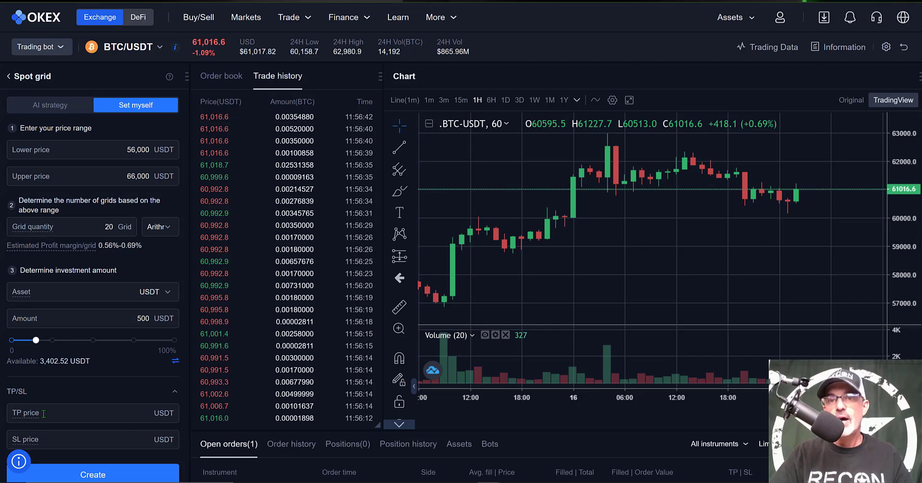
mouse_move(29, 418)
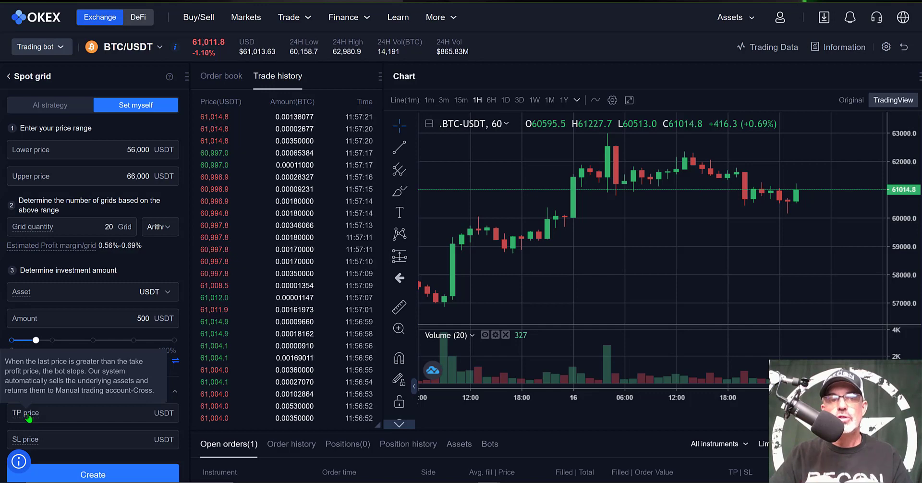
mouse_move(26, 443)
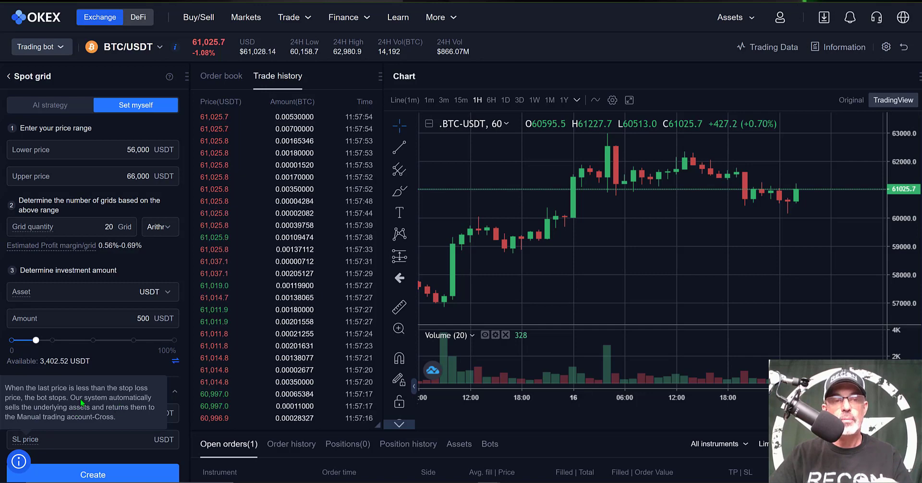
mouse_move(41, 427)
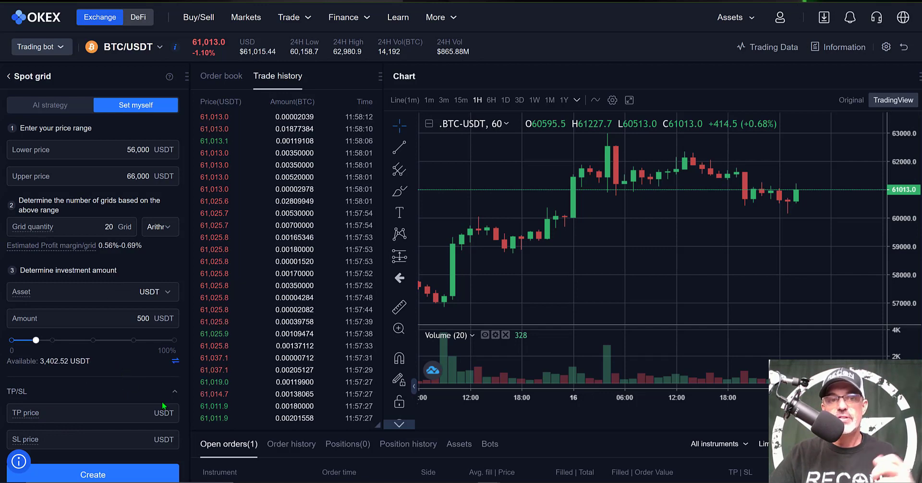
click(175, 392)
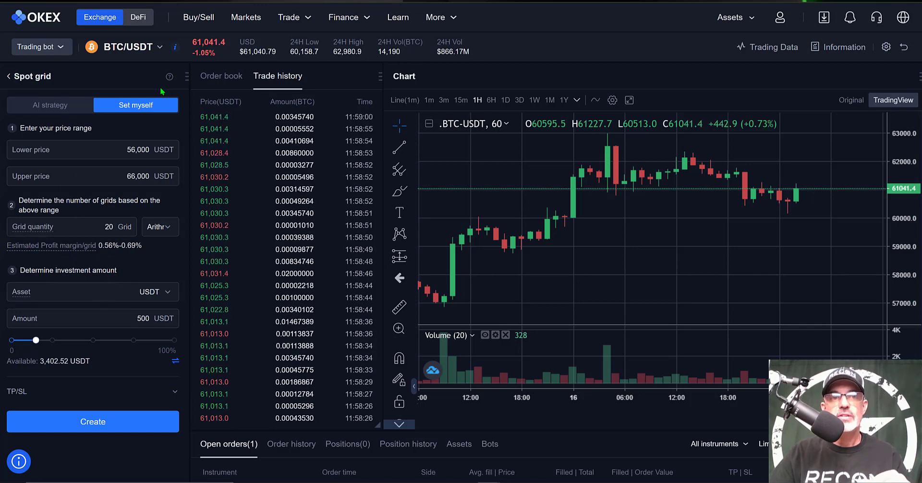
Open the spot grid help article on trading bot mode and read its setup steps and parameter descriptions
mouse_move(168, 80)
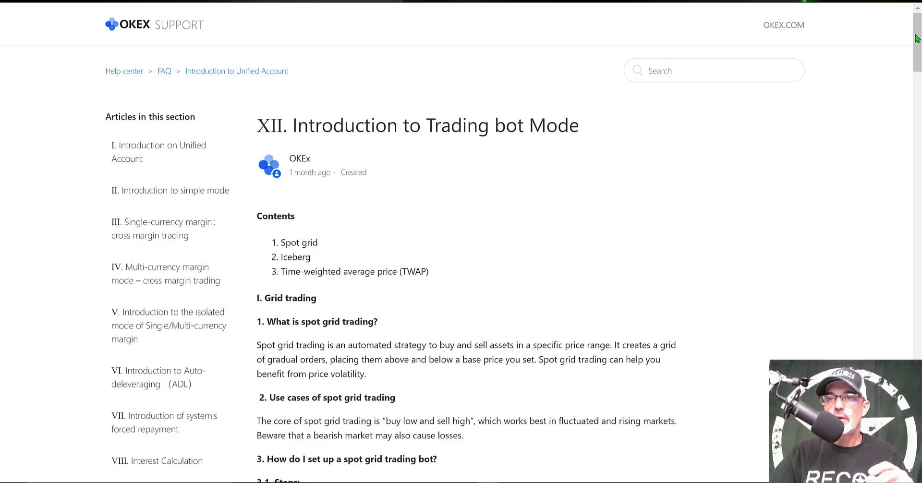
scroll(909, 66, down, 4)
scroll(911, 69, down, 2)
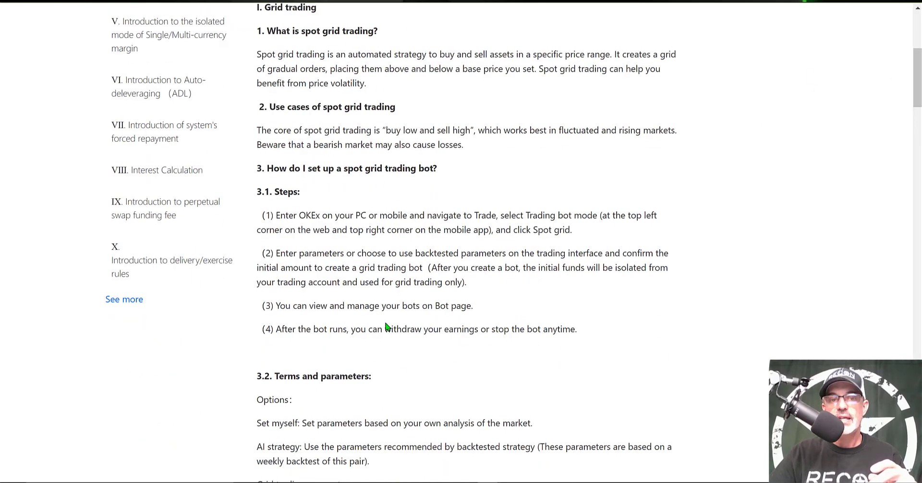
drag(916, 93, 916, 140)
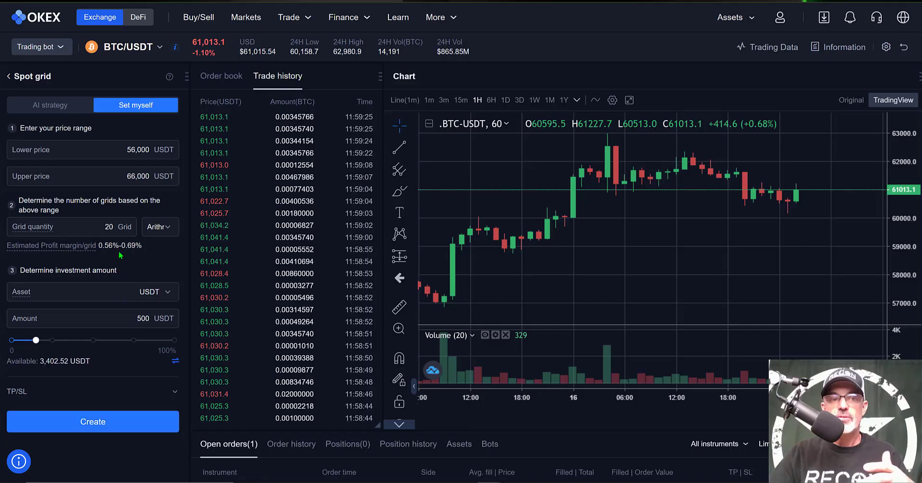
Create the BTC/USDT spot grid bot from the entered parameters and confirm the order
click(94, 423)
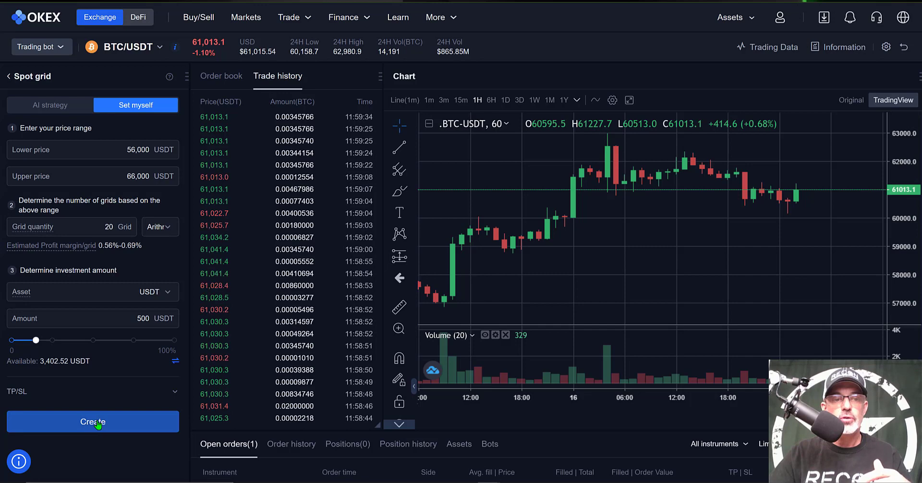
click(97, 423)
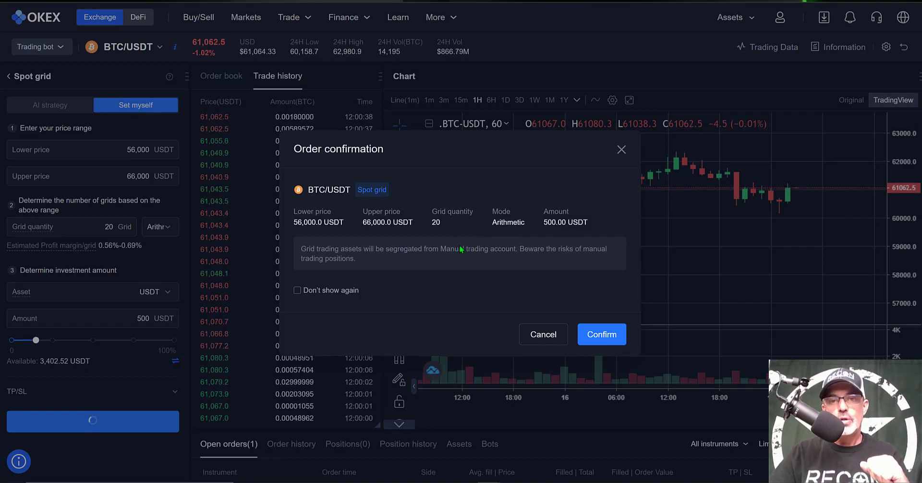
click(607, 332)
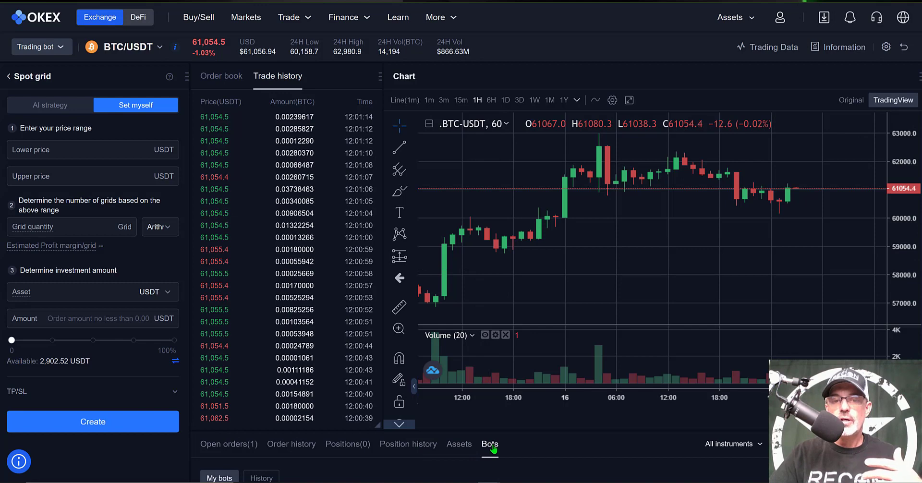
Check the list of active spot grid bots, look at the bot history, and return to the active bots
scroll(492, 449, down, 3)
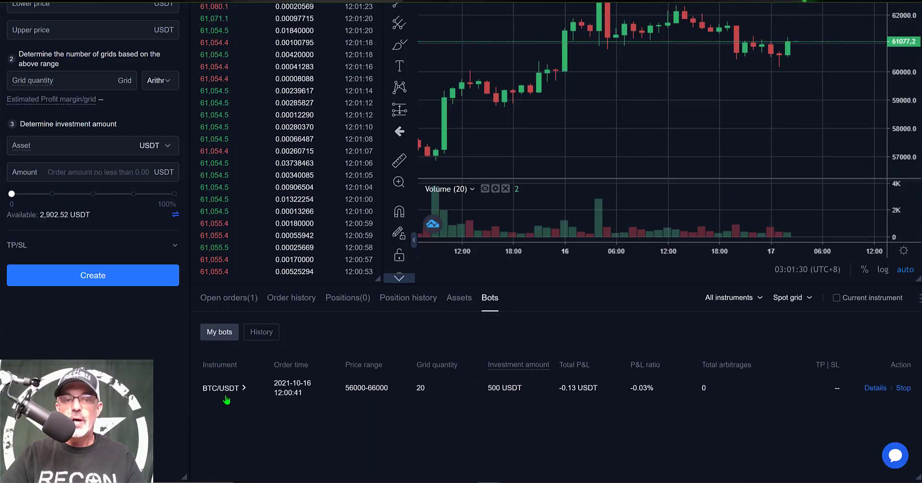
click(263, 333)
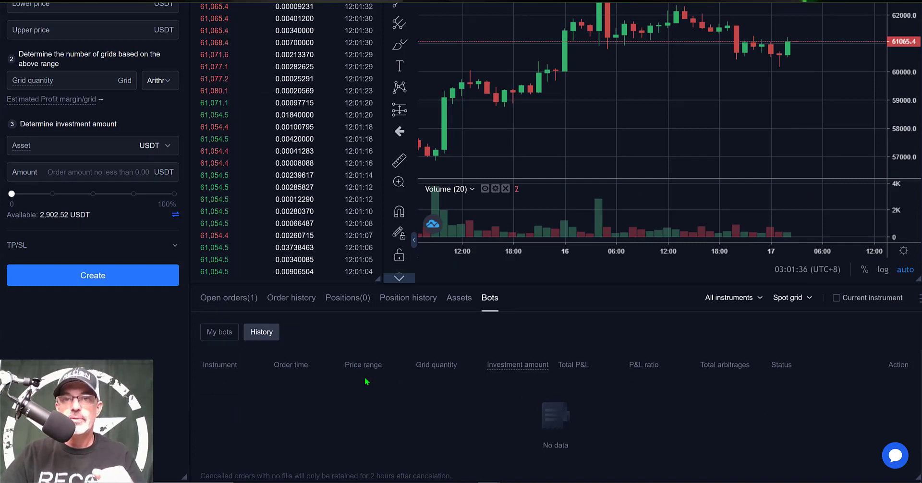
click(214, 333)
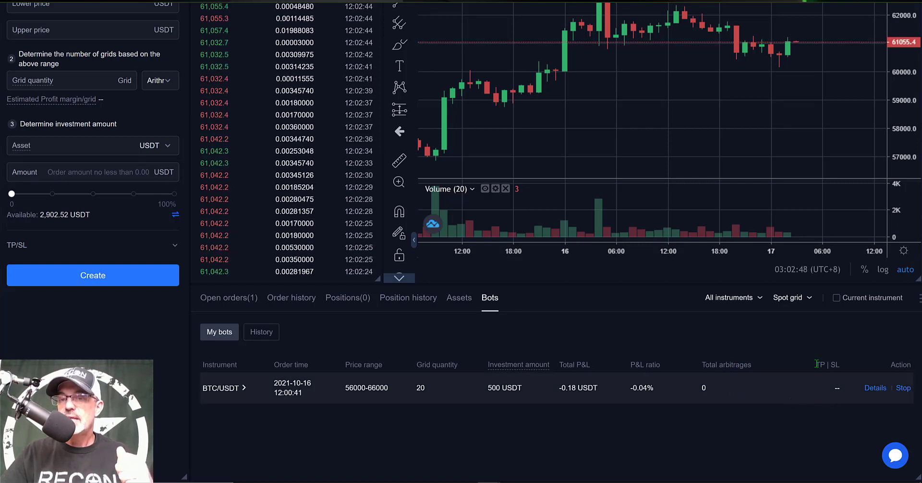
Open the running BTC/USDT bot's details and examine its profit and loss, current and initial holdings, and initial price
click(872, 390)
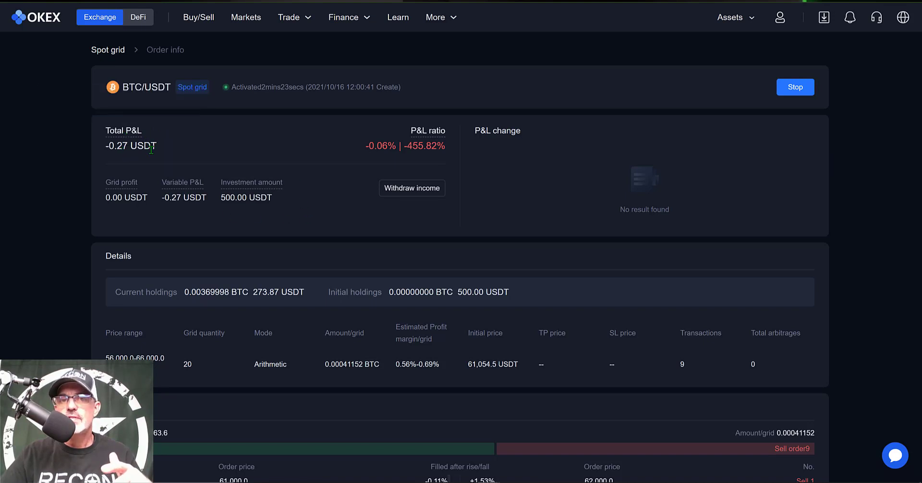
mouse_move(413, 127)
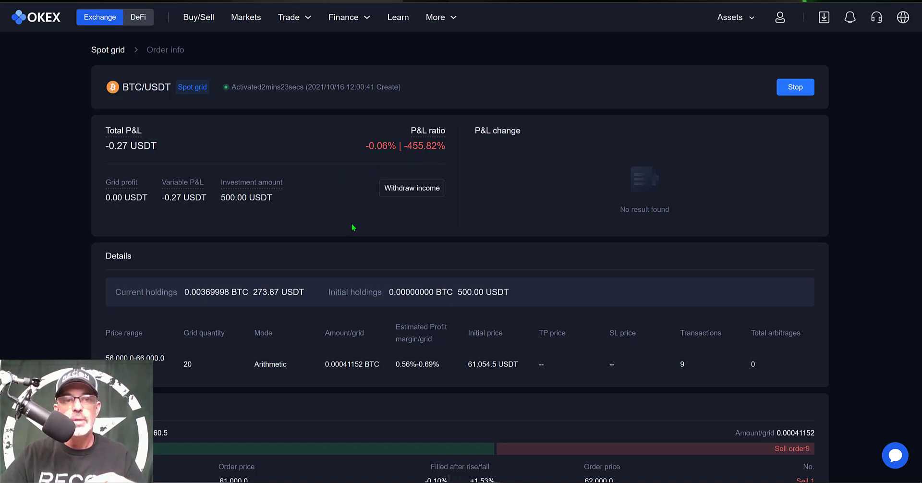
drag(116, 292, 284, 288)
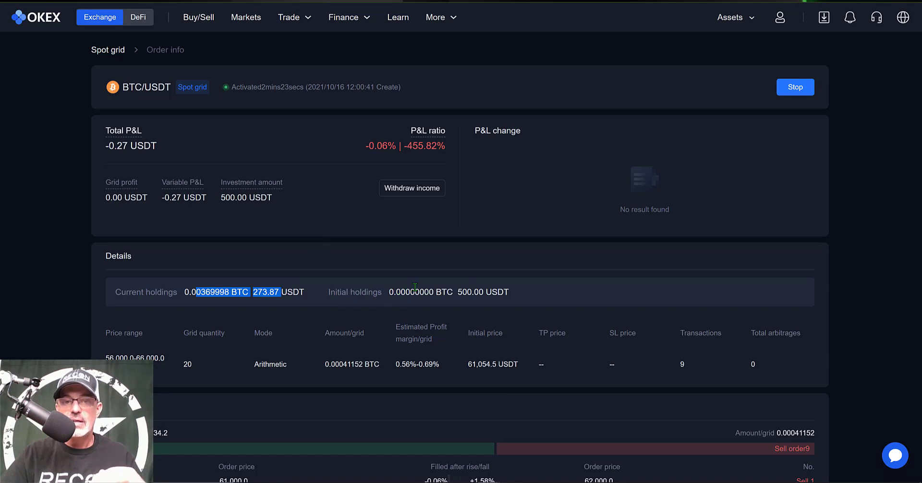
drag(434, 291, 462, 292)
click(459, 293)
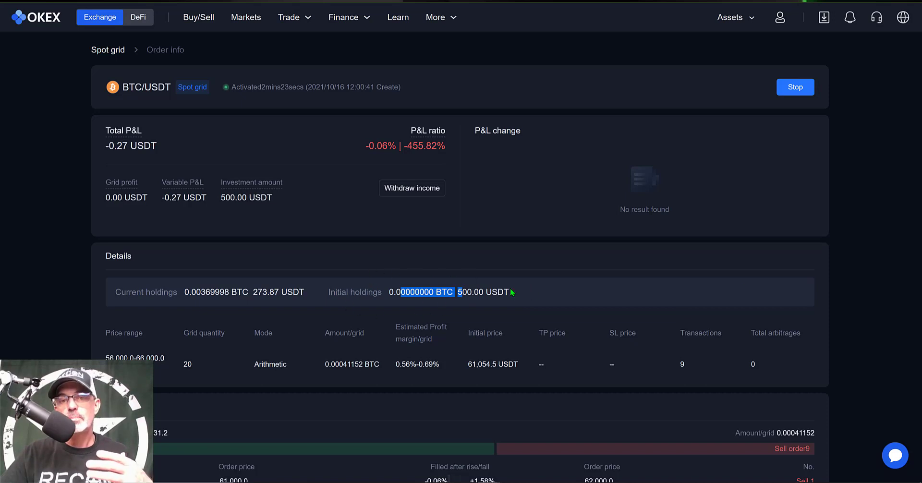
click(620, 300)
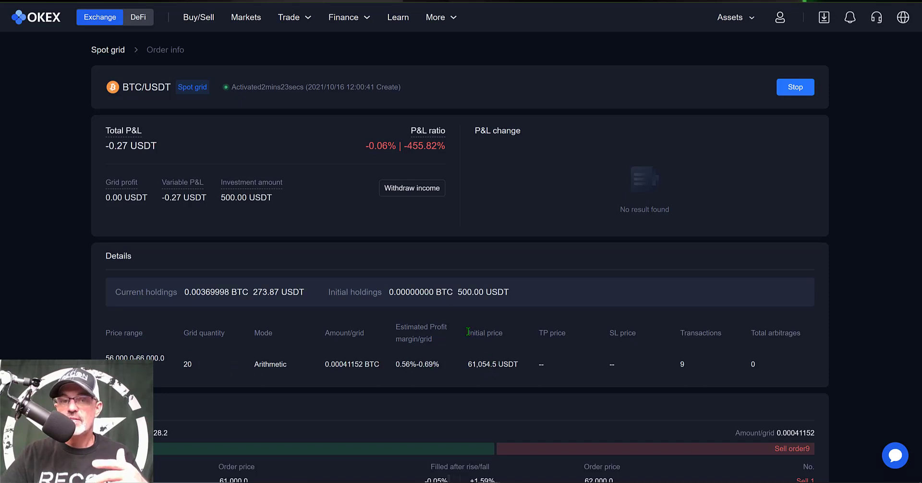
triple_click(501, 332)
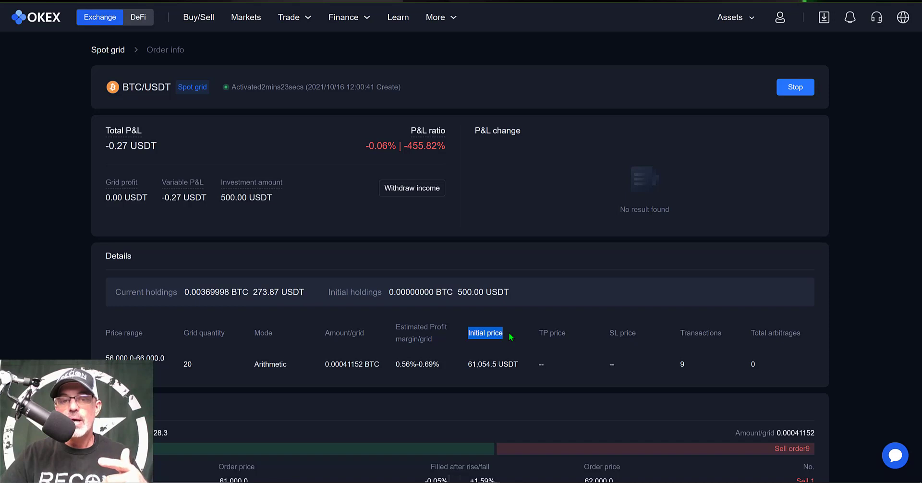
click(232, 199)
Review the bot's grid buy and sell orders and its history, viewing the trade details of one executed order
scroll(231, 200, down, 5)
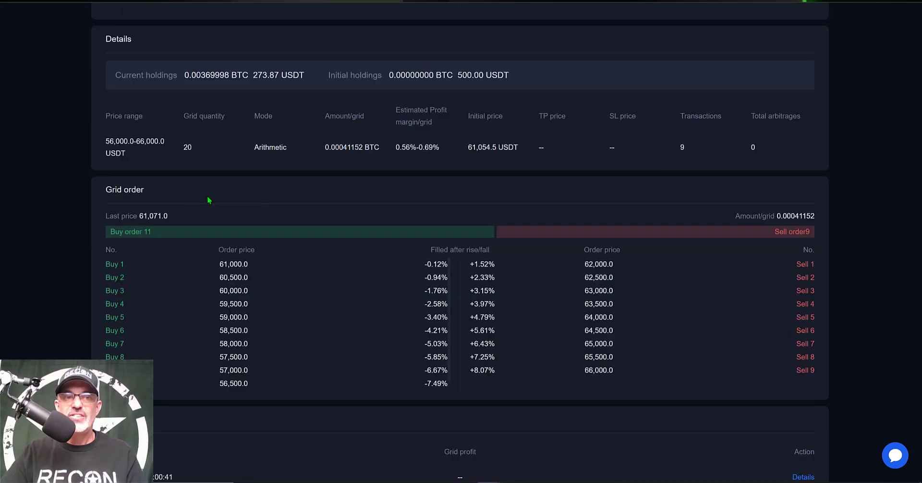
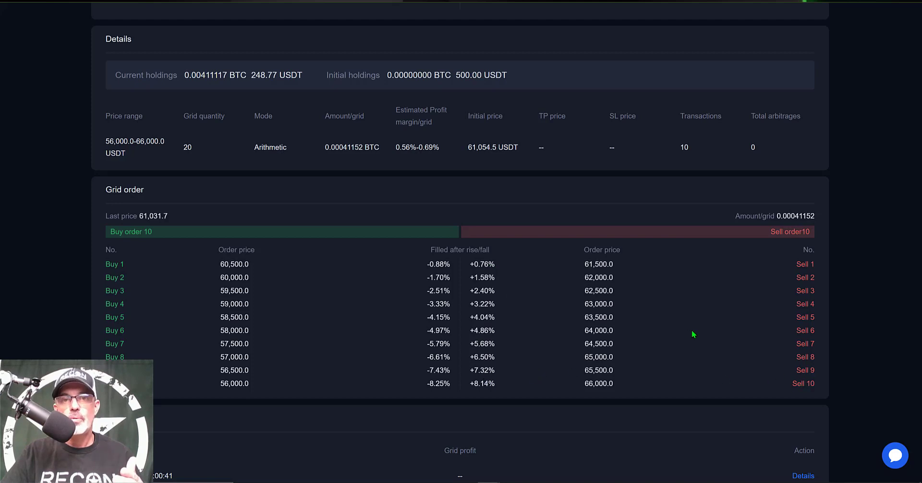
scroll(669, 331, down, 6)
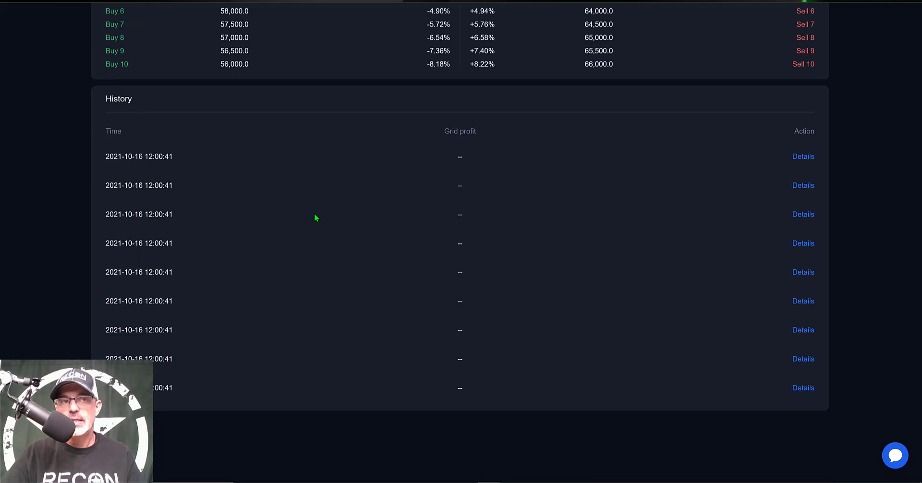
click(343, 264)
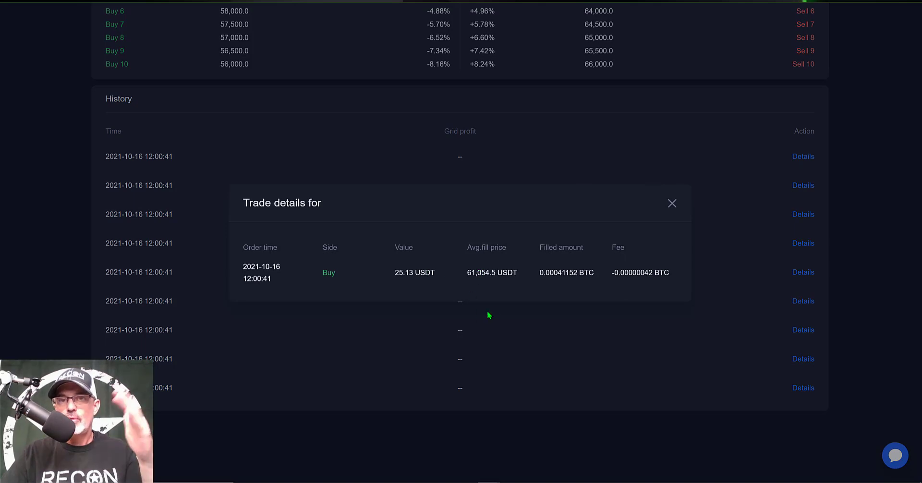
click(673, 202)
scroll(795, 391, up, 4)
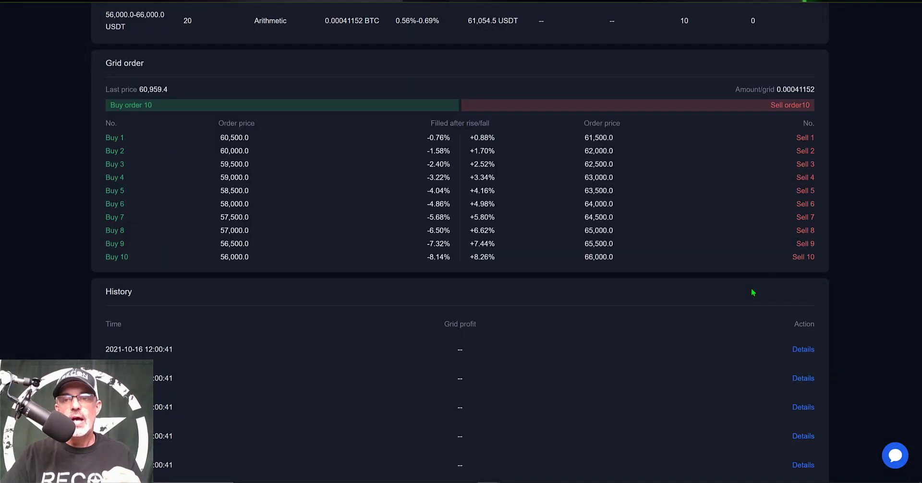